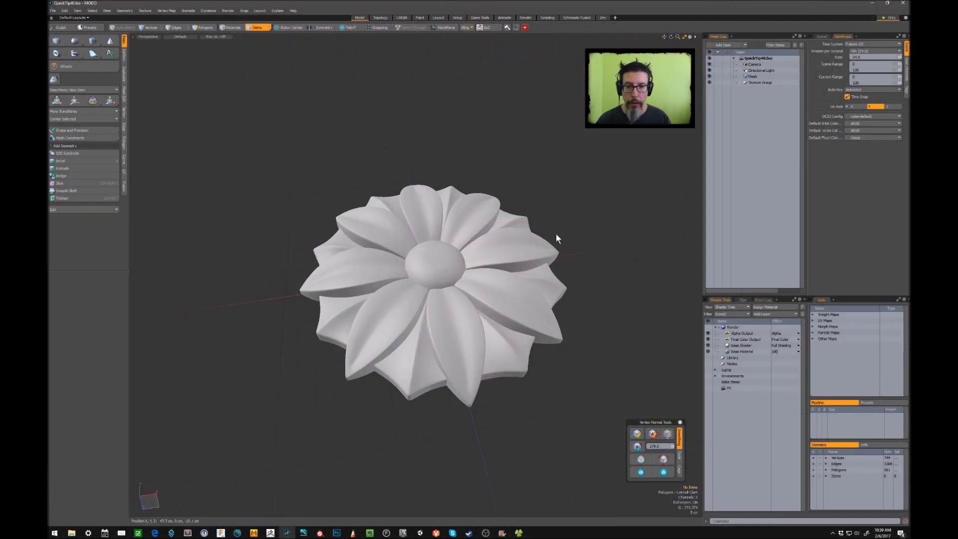
# - Orbit to a top-down view and check the flower mesh by selecting and deselecting it
pyautogui.moveTo(590, 224)
pyautogui.keyDown('alt'); pyautogui.mouseDown()
pyautogui.moveTo(613, 214)
pyautogui.moveTo(605, 268)
pyautogui.moveTo(611, 247)
pyautogui.moveTo(598, 188)
pyautogui.moveTo(597, 224)
pyautogui.mouseUp(); pyautogui.keyUp('alt')
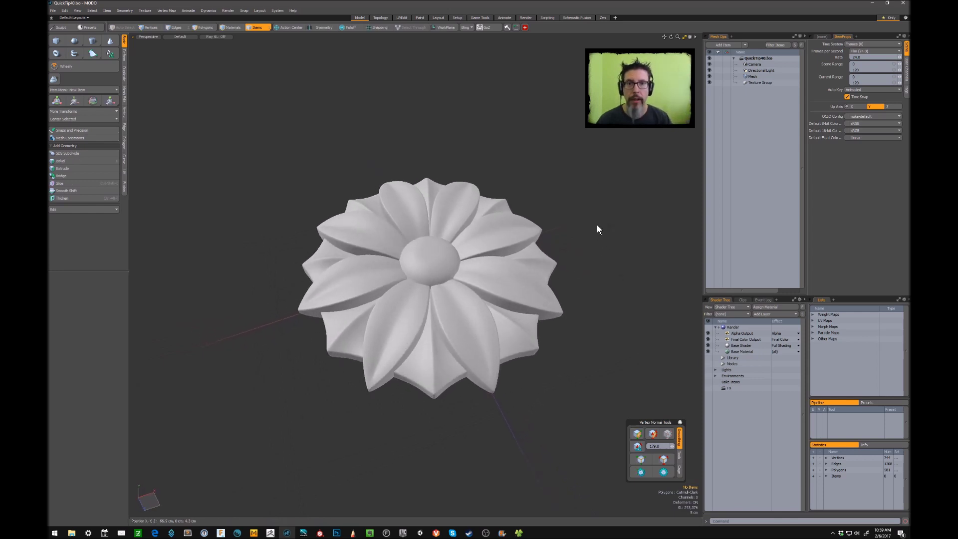
pyautogui.keyDown('alt'); pyautogui.moveTo(597, 226); pyautogui.dragTo(559, 217); pyautogui.keyUp('alt')
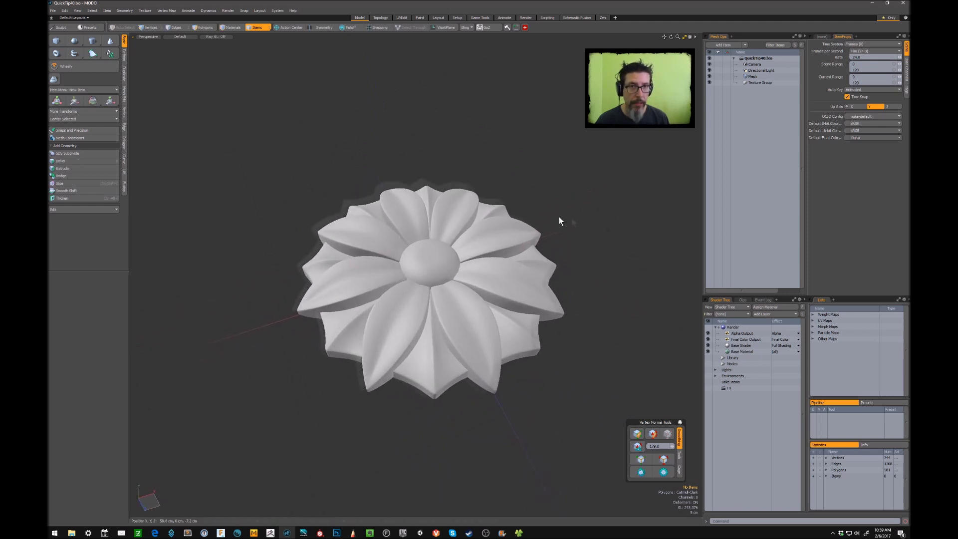
pyautogui.click(483, 242)
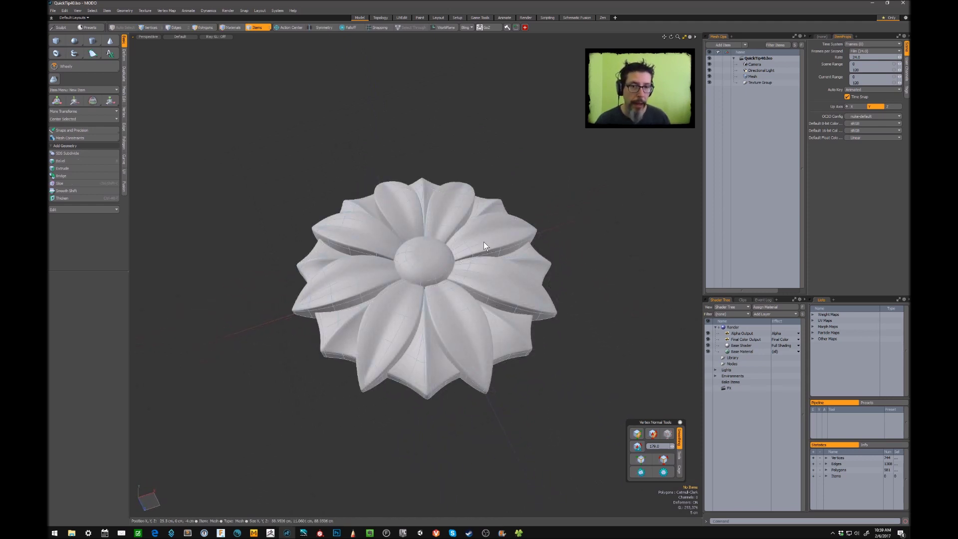
pyautogui.click(576, 173)
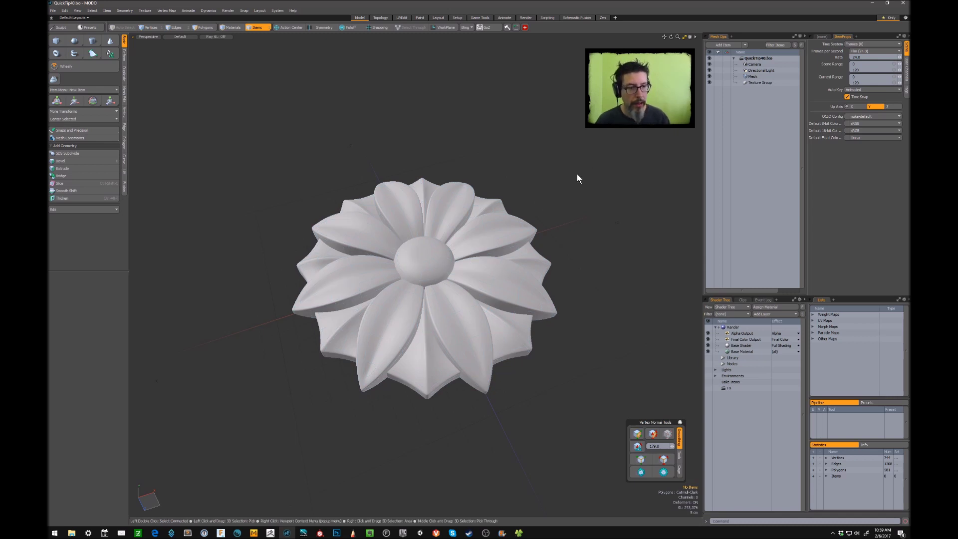
pyautogui.click(501, 224)
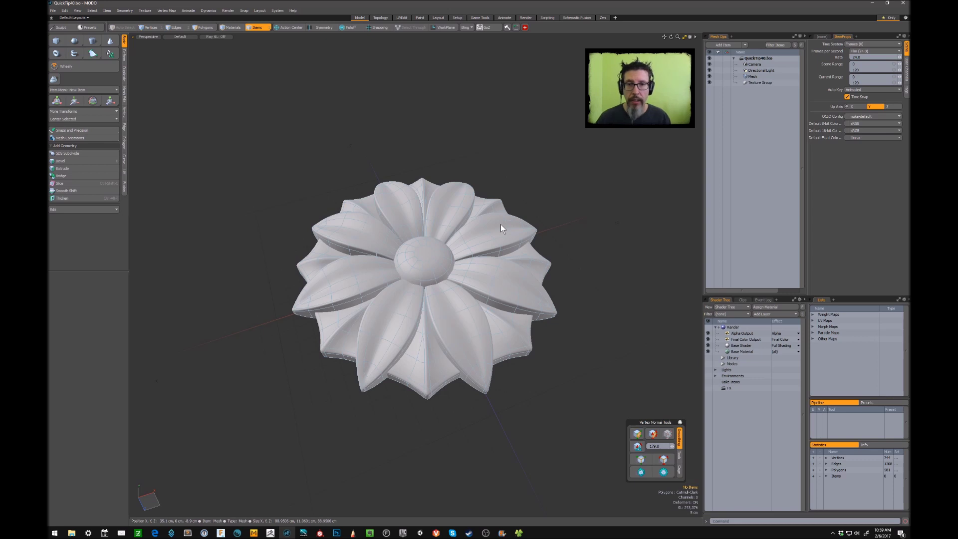
pyautogui.click(656, 194)
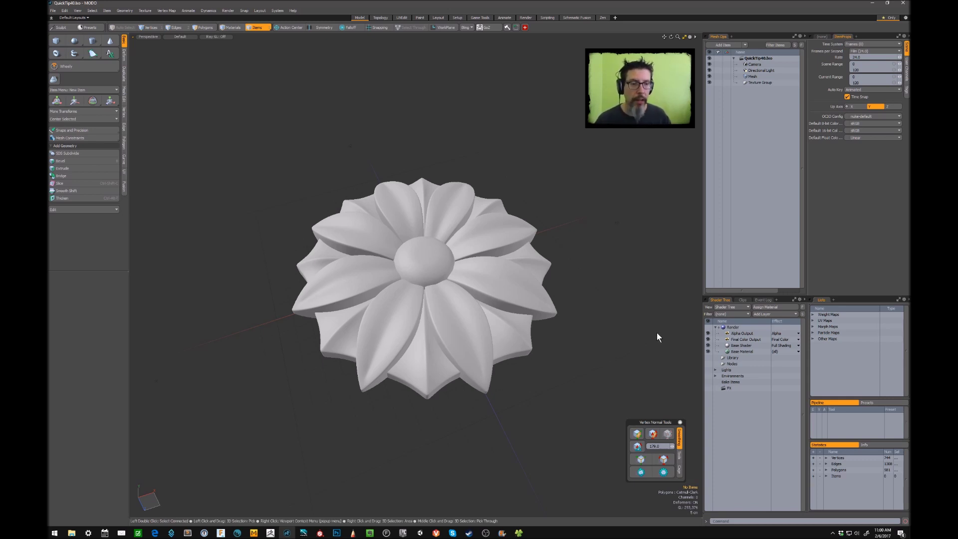
# - Change the Final Color Output's effect to Basic Channels > Depth
pyautogui.click(780, 339)
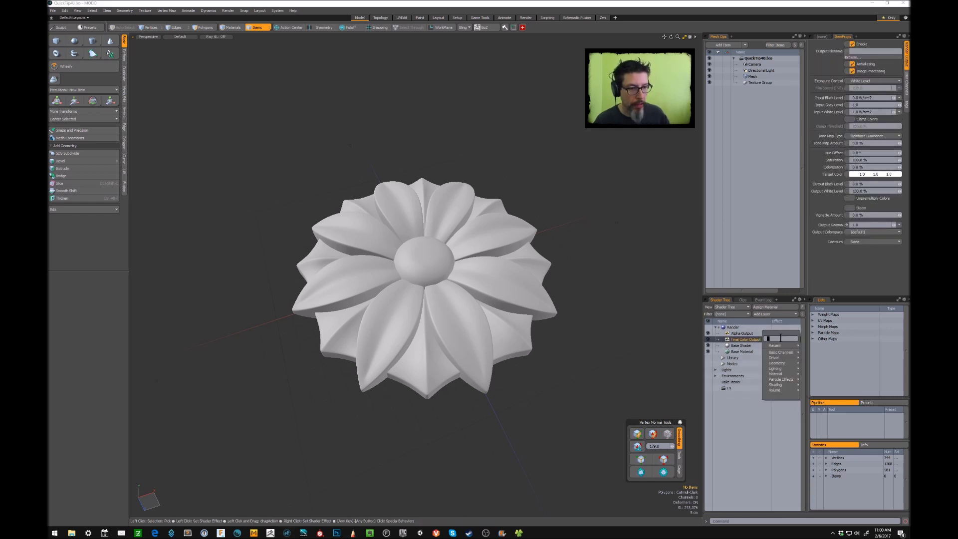
pyautogui.moveTo(784, 353)
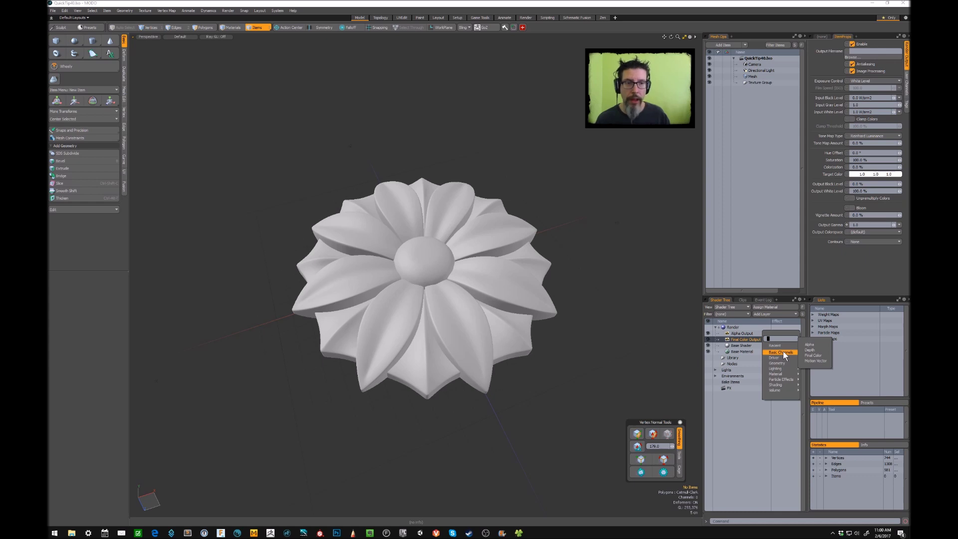
pyautogui.click(810, 349)
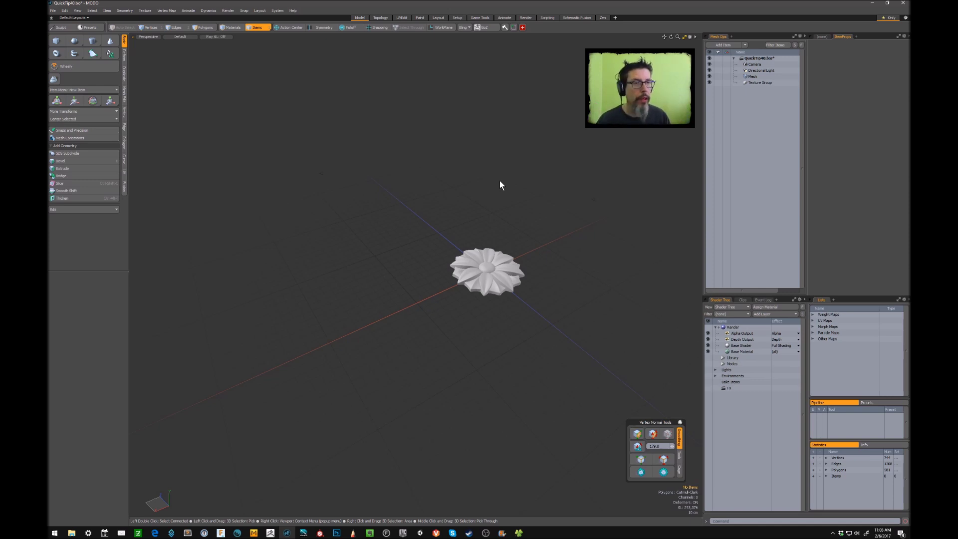
# - Bring the camera into view, select it and zoom in toward it
pyautogui.moveTo(564, 240)
pyautogui.keyDown('alt'); pyautogui.mouseDown()
pyautogui.moveTo(556, 229)
pyautogui.moveTo(564, 238)
pyautogui.mouseUp(); pyautogui.keyUp('alt')
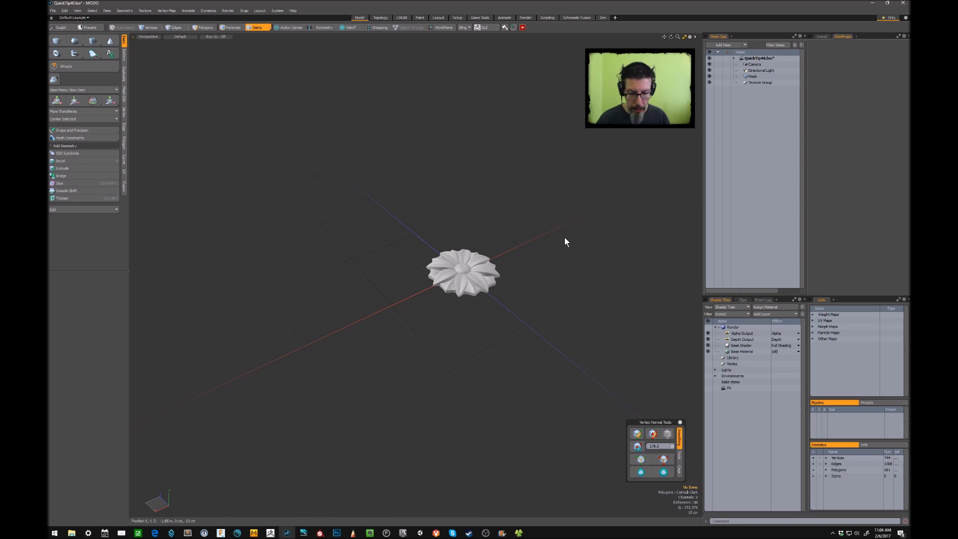
pyautogui.click(688, 37)
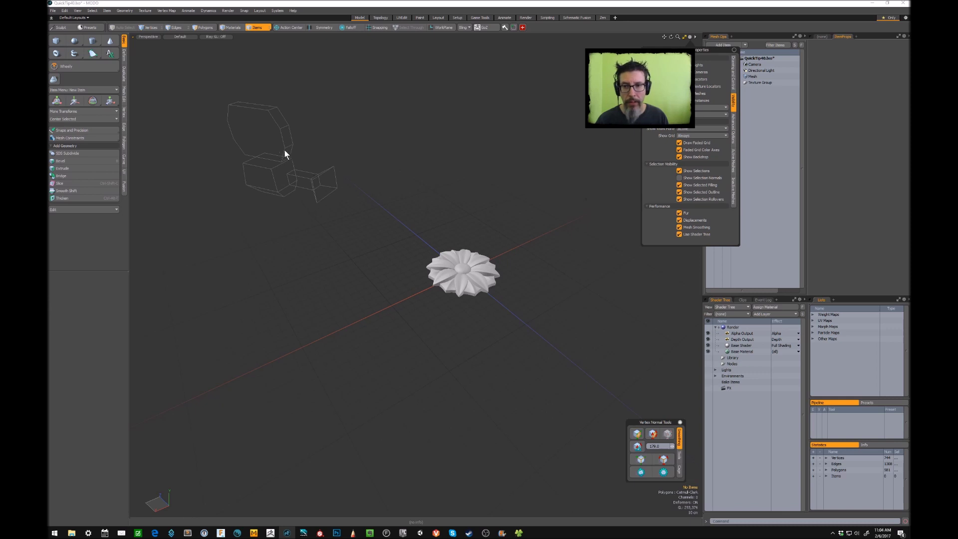
pyautogui.moveTo(337, 164)
pyautogui.keyDown('alt'); pyautogui.mouseDown()
pyautogui.moveTo(357, 147)
pyautogui.moveTo(345, 164)
pyautogui.mouseUp(); pyautogui.keyUp('alt')
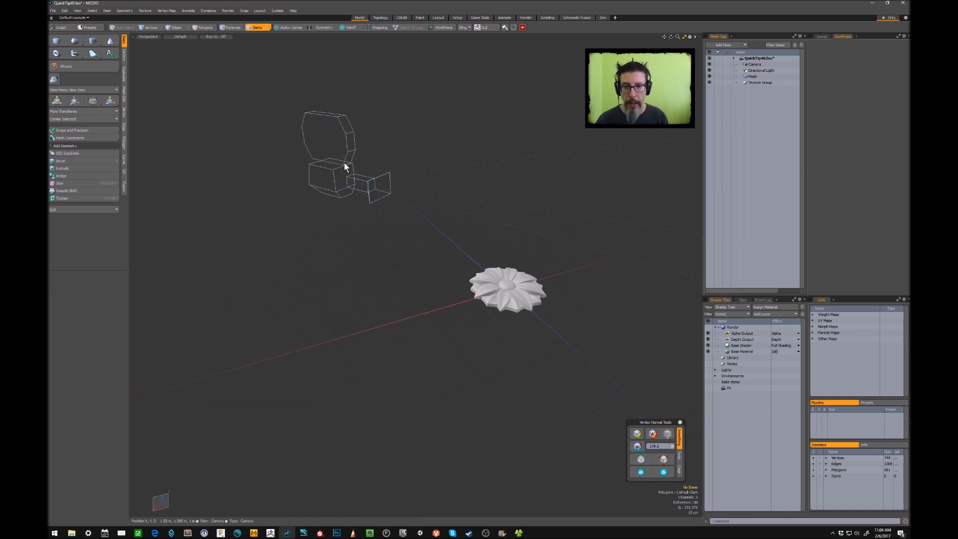
pyautogui.click(344, 164)
pyautogui.moveTo(442, 171)
pyautogui.keyDown('ctrl'); pyautogui.keyDown('alt'); pyautogui.mouseDown()
pyautogui.moveTo(474, 165)
pyautogui.moveTo(437, 177)
pyautogui.mouseUp(); pyautogui.keyUp('alt'); pyautogui.keyUp('ctrl')
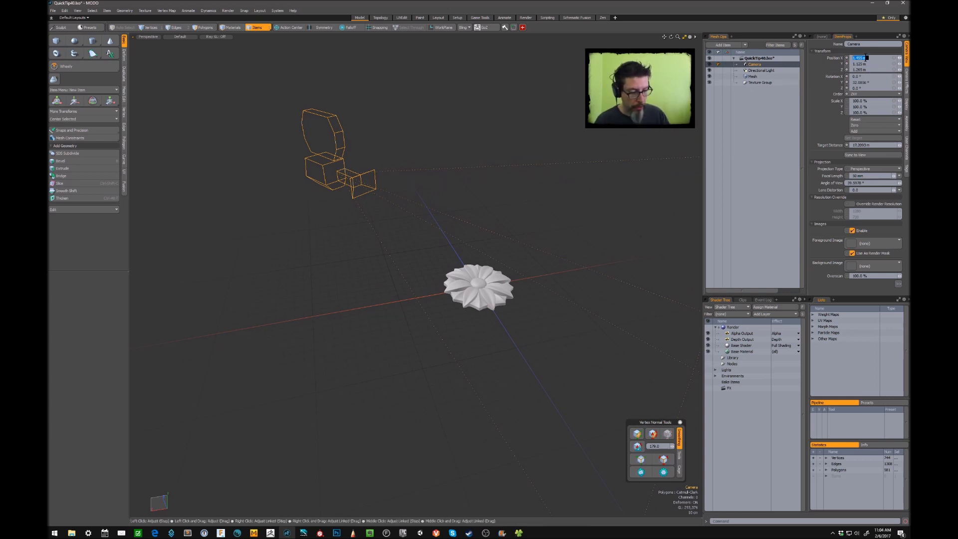
# - Set the camera's Position X, Y, Z and its rotation values to 0
pyautogui.write('0')
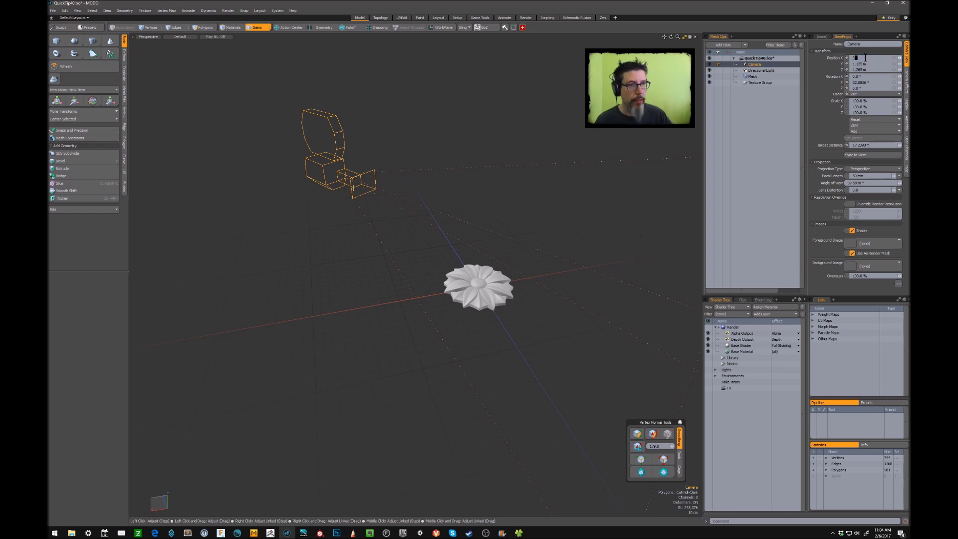
pyautogui.press('Tab')
pyautogui.write('0')
pyautogui.press('Tab')
pyautogui.write('0')
pyautogui.press('Tab')
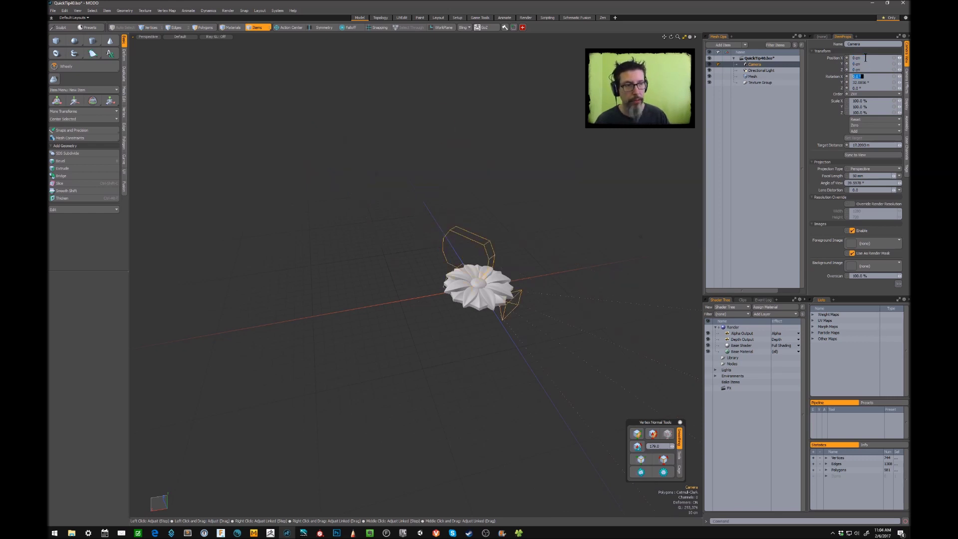
pyautogui.write('0')
pyautogui.press('Tab')
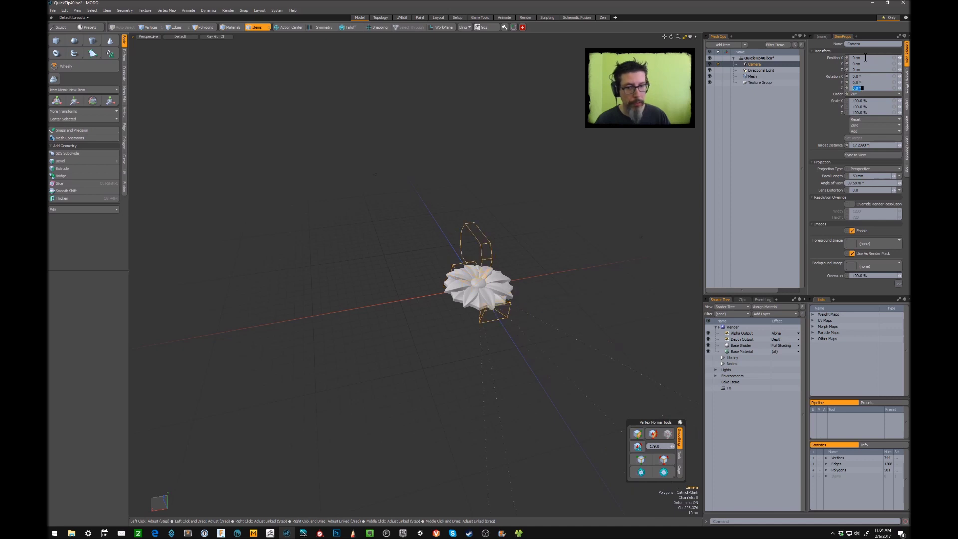
# - Set the camera's Rotation X to -90° so it points straight down
pyautogui.moveTo(536, 299)
pyautogui.keyDown('alt'); pyautogui.mouseDown()
pyautogui.moveTo(545, 256)
pyautogui.moveTo(523, 305)
pyautogui.mouseUp(); pyautogui.keyUp('alt')
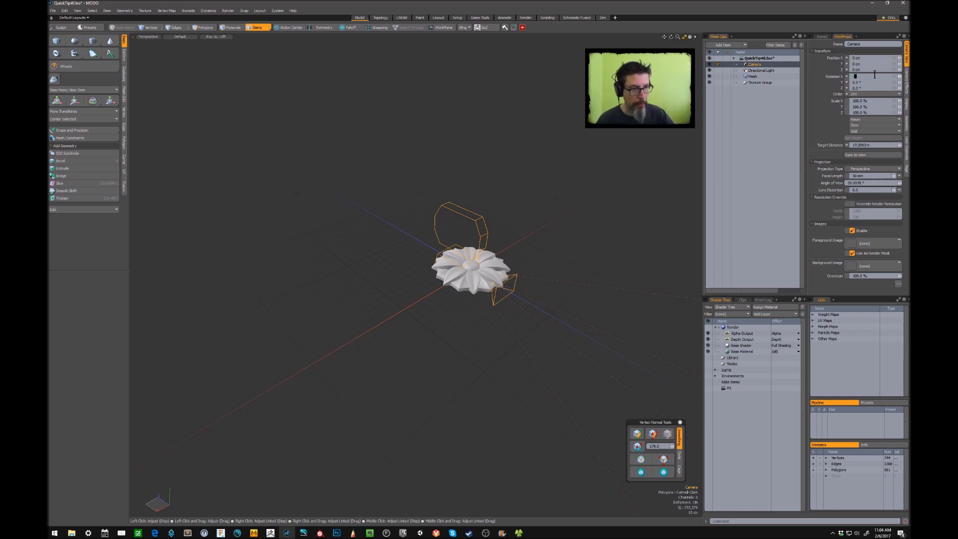
pyautogui.write('0')
pyautogui.press('Return')
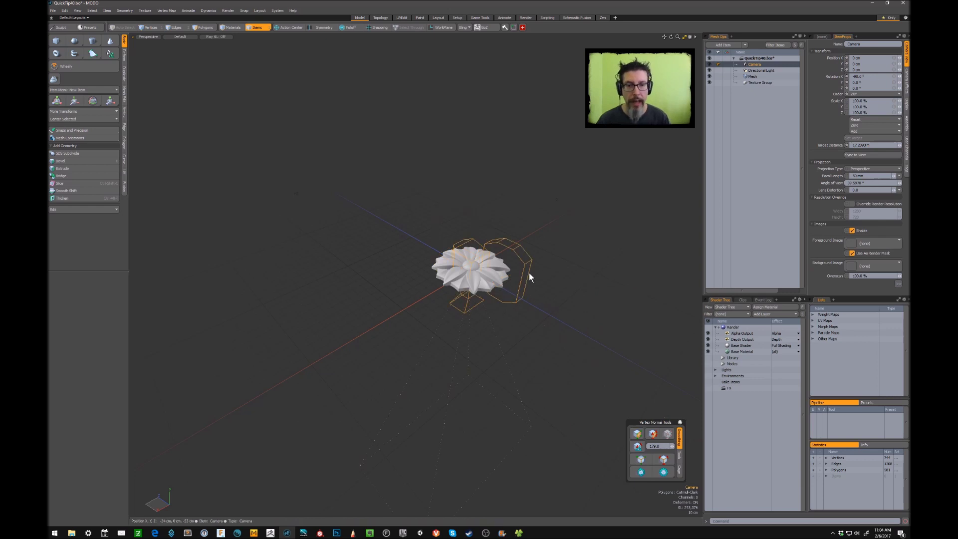
# - Drag the camera upward along Y to sit above the flower
pyautogui.keyDown('alt'); pyautogui.moveTo(530, 273); pyautogui.dragTo(516, 234); pyautogui.keyUp('alt')
pyautogui.press('y')
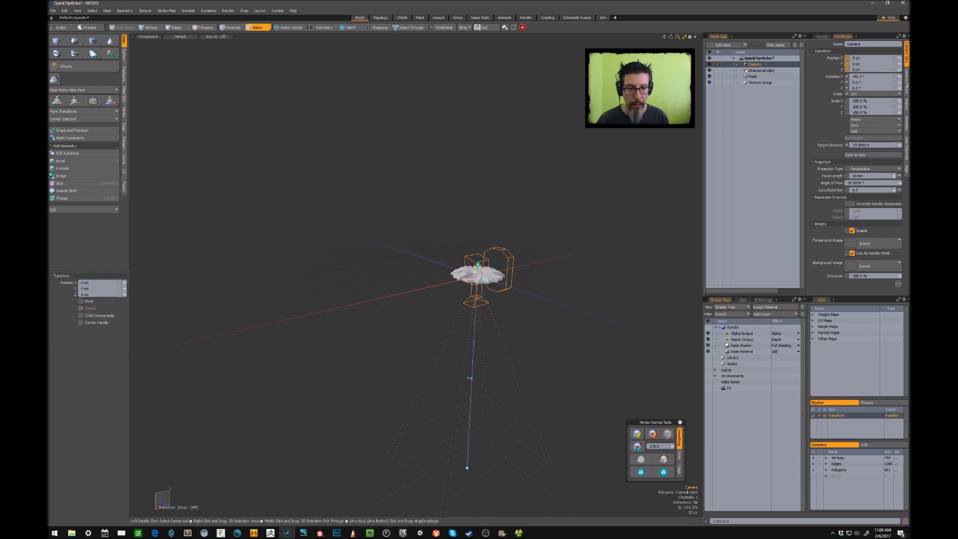
pyautogui.moveTo(477, 263); pyautogui.dragTo(481, 197)
pyautogui.keyDown('alt'); pyautogui.moveTo(395, 231); pyautogui.dragTo(459, 231); pyautogui.keyUp('alt')
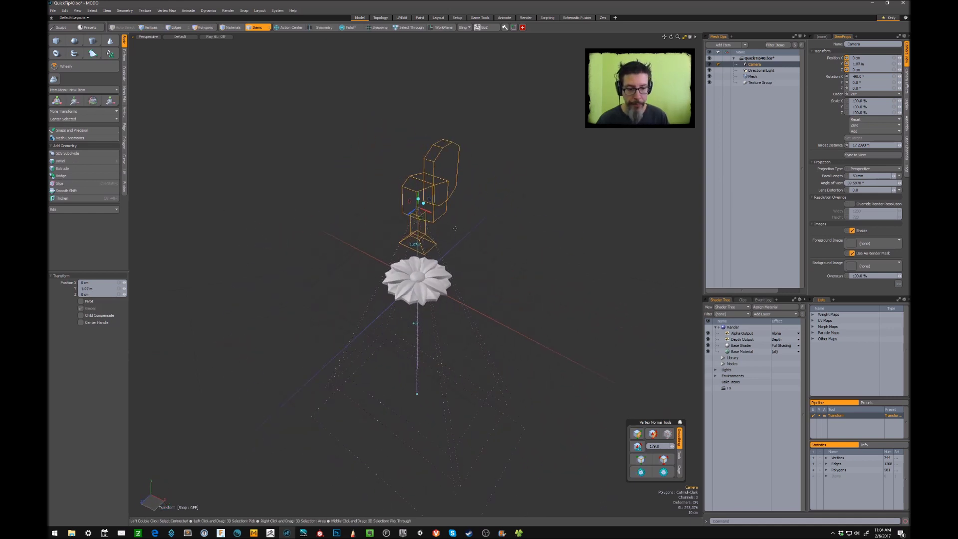
pyautogui.keyDown('alt'); pyautogui.moveTo(543, 237); pyautogui.dragTo(489, 241); pyautogui.keyUp('alt')
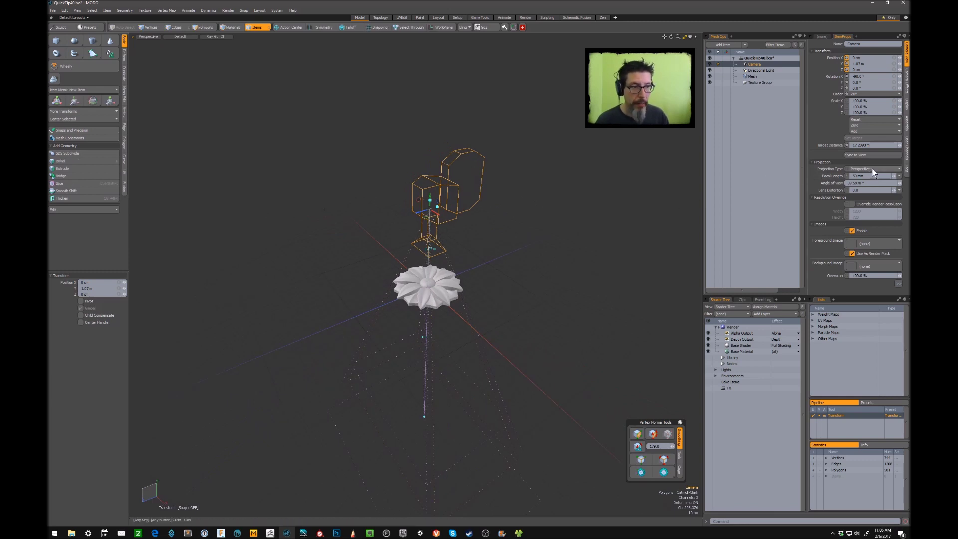
# - Switch the camera's projection to Orthographic
pyautogui.click(872, 172)
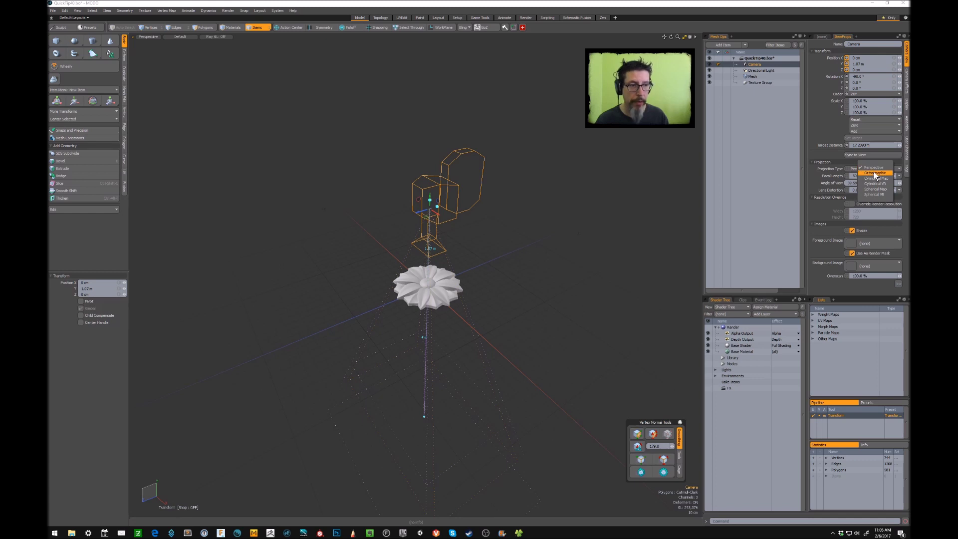
pyautogui.click(875, 173)
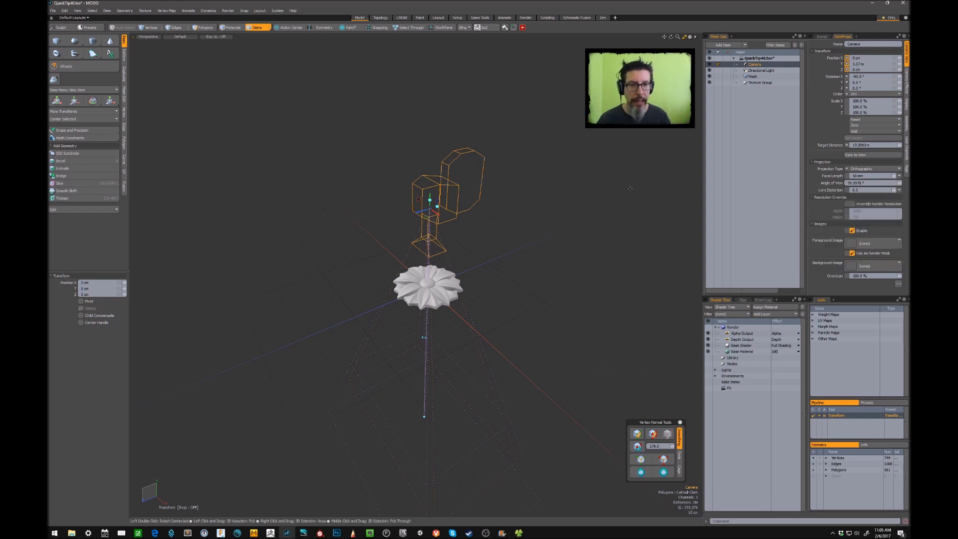
pyautogui.keyDown('alt'); pyautogui.moveTo(544, 272); pyautogui.dragTo(536, 272); pyautogui.keyUp('alt')
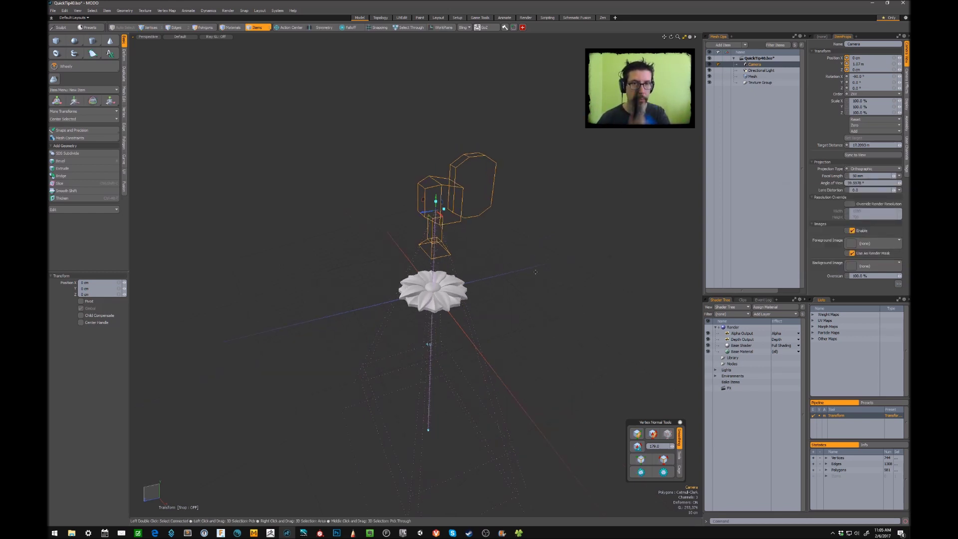
pyautogui.click(872, 183)
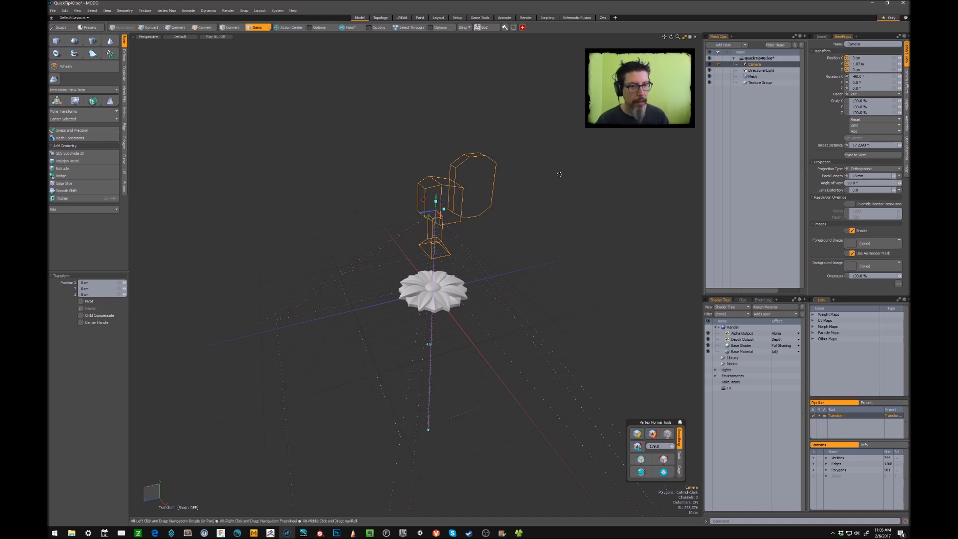
pyautogui.keyDown('alt'); pyautogui.moveTo(558, 175); pyautogui.dragTo(583, 187); pyautogui.keyUp('alt')
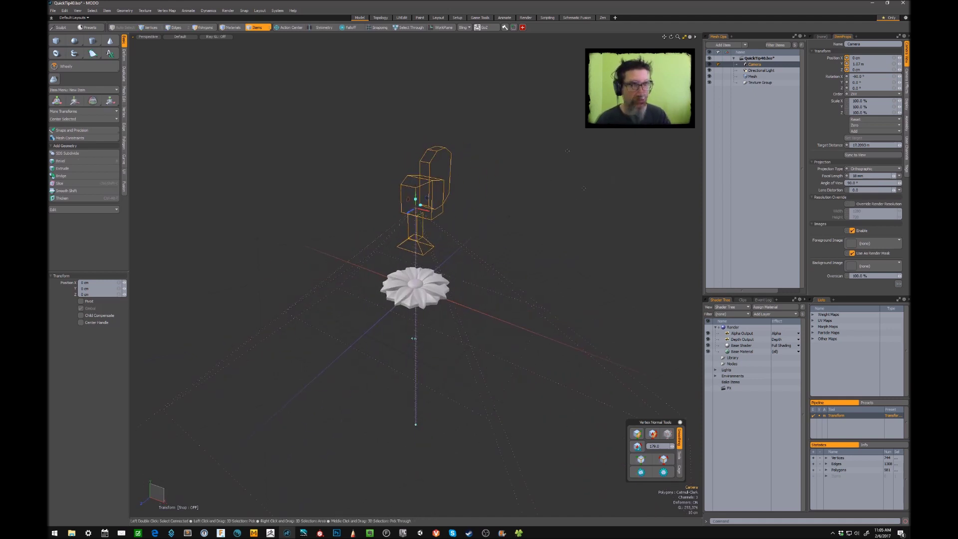
pyautogui.press('alt')
pyautogui.keyDown('alt'); pyautogui.moveTo(534, 205); pyautogui.dragTo(517, 214); pyautogui.keyUp('alt')
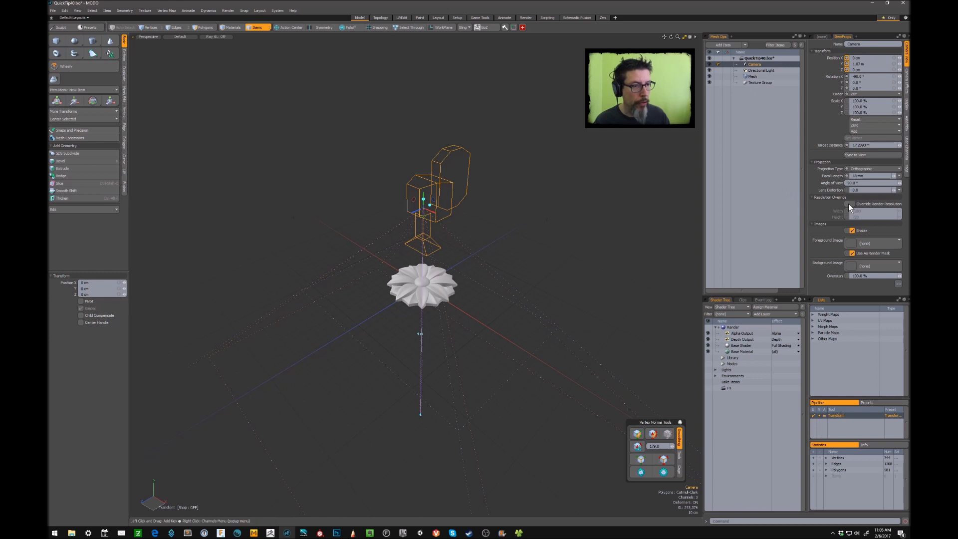
# - Enable Resolution Override and set width and height to 2048
pyautogui.click(852, 203)
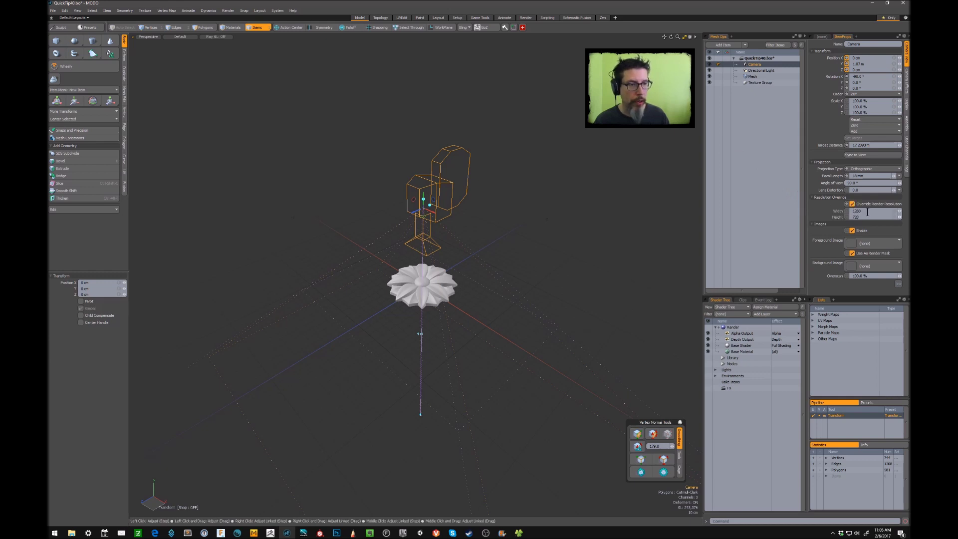
pyautogui.click(863, 211)
pyautogui.write('2048')
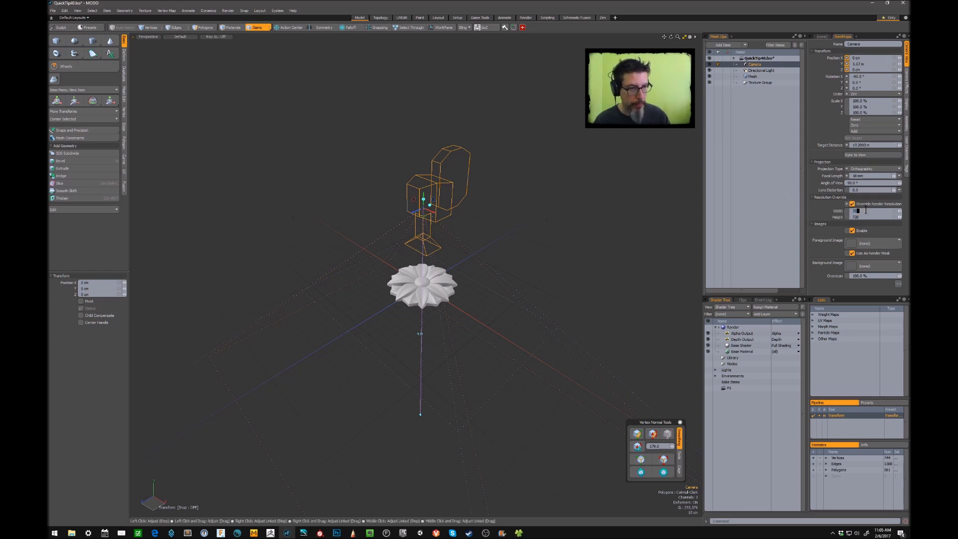
pyautogui.press('Tab')
pyautogui.write('2048')
pyautogui.press('Return')
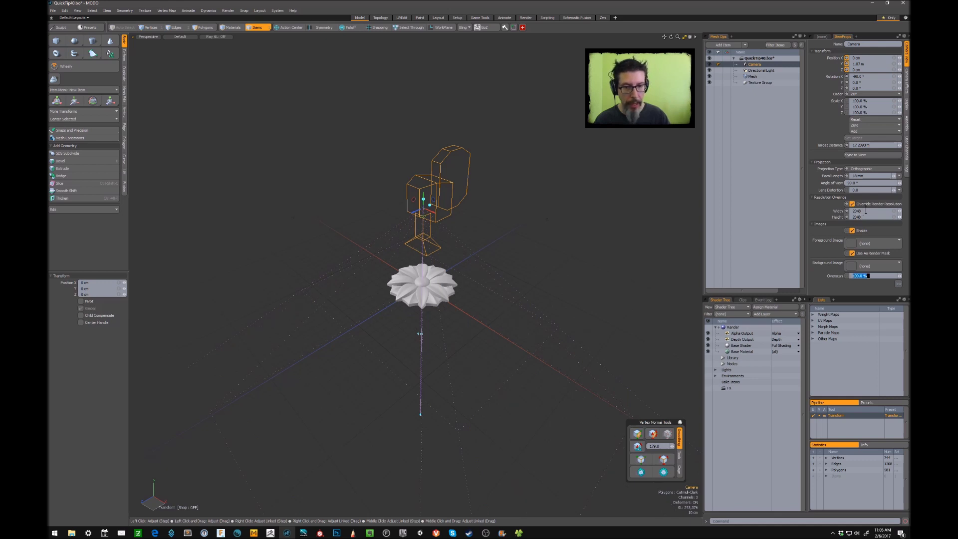
pyautogui.keyDown('alt'); pyautogui.moveTo(512, 272); pyautogui.dragTo(525, 244); pyautogui.keyUp('alt')
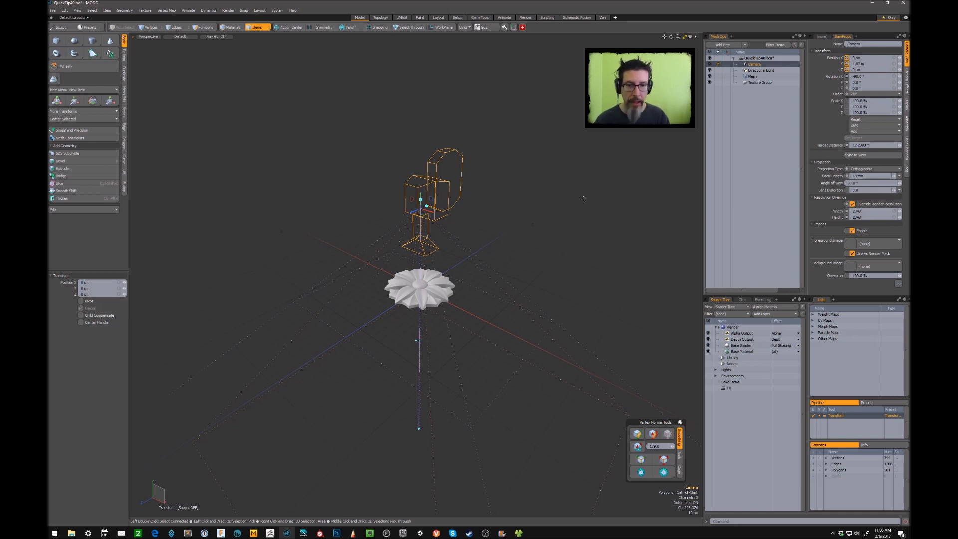
pyautogui.keyDown('alt'); pyautogui.moveTo(537, 216); pyautogui.dragTo(521, 215); pyautogui.keyUp('alt')
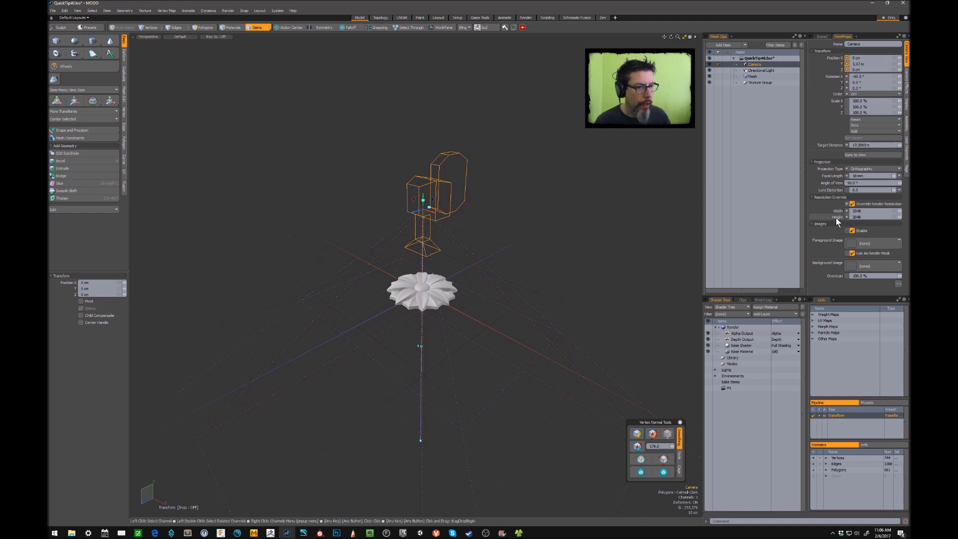
# - Select the Render item to show its frame size and bucket settings
pyautogui.click(731, 327)
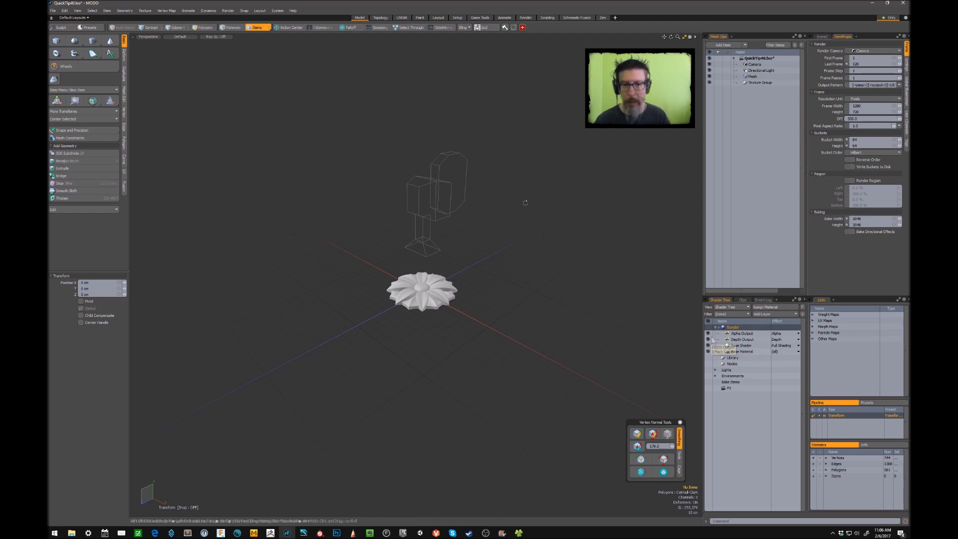
pyautogui.keyDown('alt'); pyautogui.moveTo(524, 203); pyautogui.dragTo(530, 213); pyautogui.keyUp('alt')
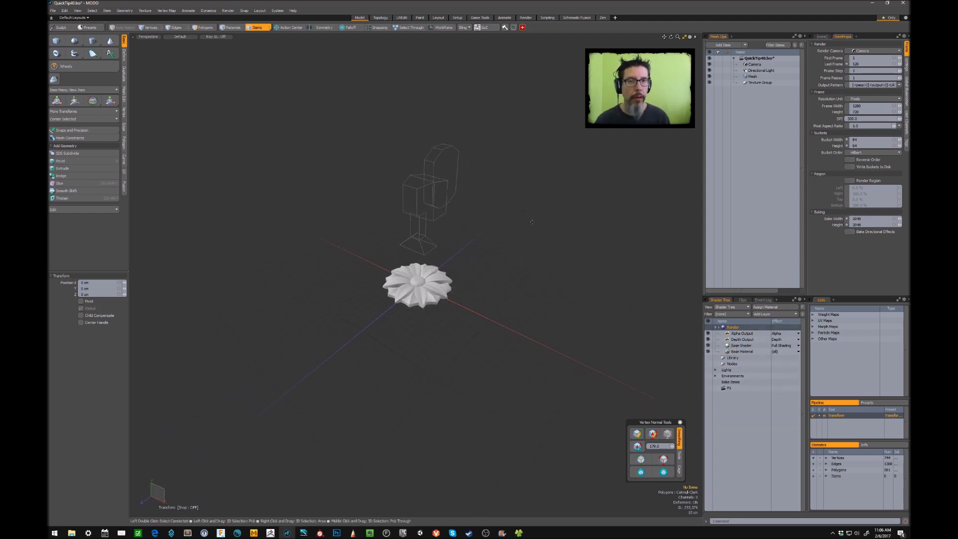
pyautogui.keyDown('alt'); pyautogui.moveTo(519, 279); pyautogui.dragTo(499, 279); pyautogui.keyUp('alt')
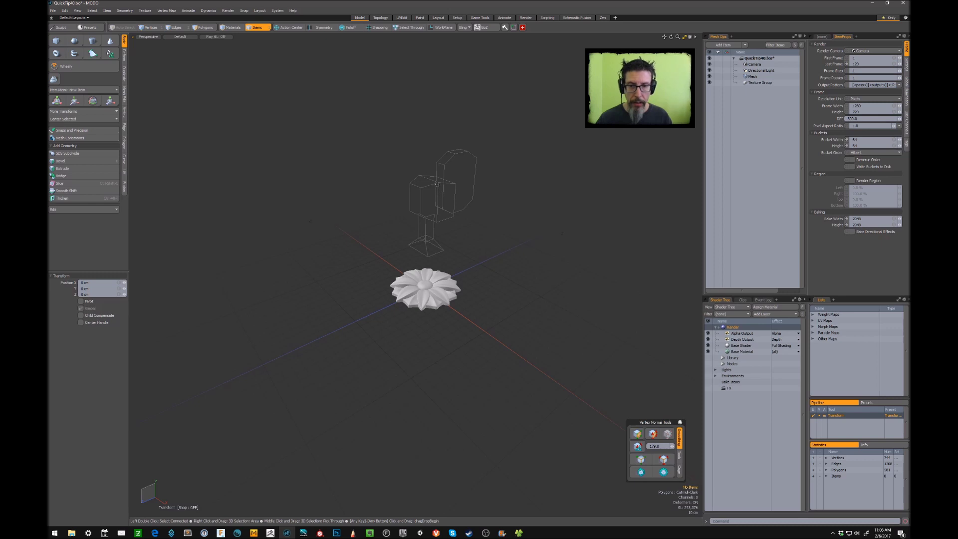
# - Select the camera and switch the viewport to the Left orthographic view
pyautogui.click(439, 192)
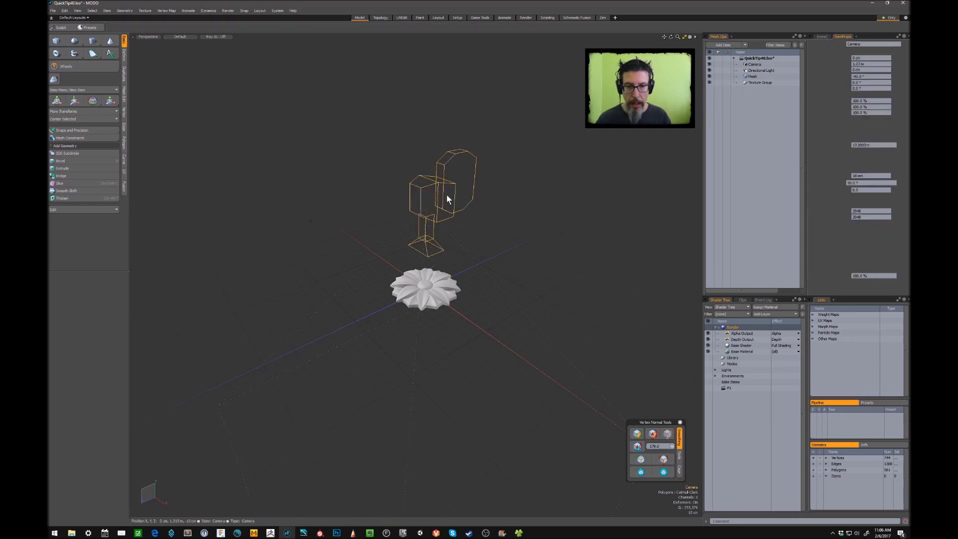
pyautogui.keyDown('alt'); pyautogui.moveTo(447, 197); pyautogui.dragTo(457, 263); pyautogui.keyUp('alt')
pyautogui.press('y')
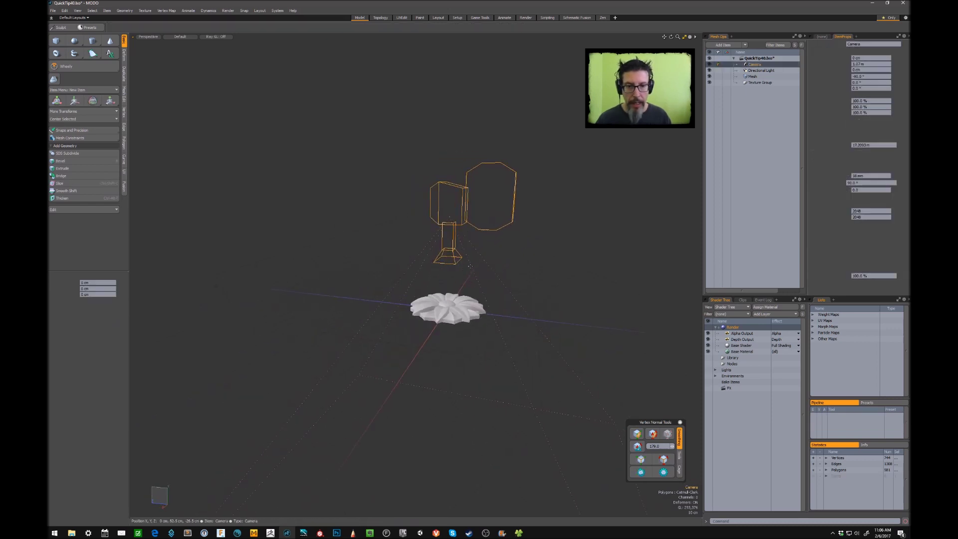
pyautogui.hotkey('ctrl', 'space')
pyautogui.click(424, 262)
pyautogui.scroll(5, 488, 257)
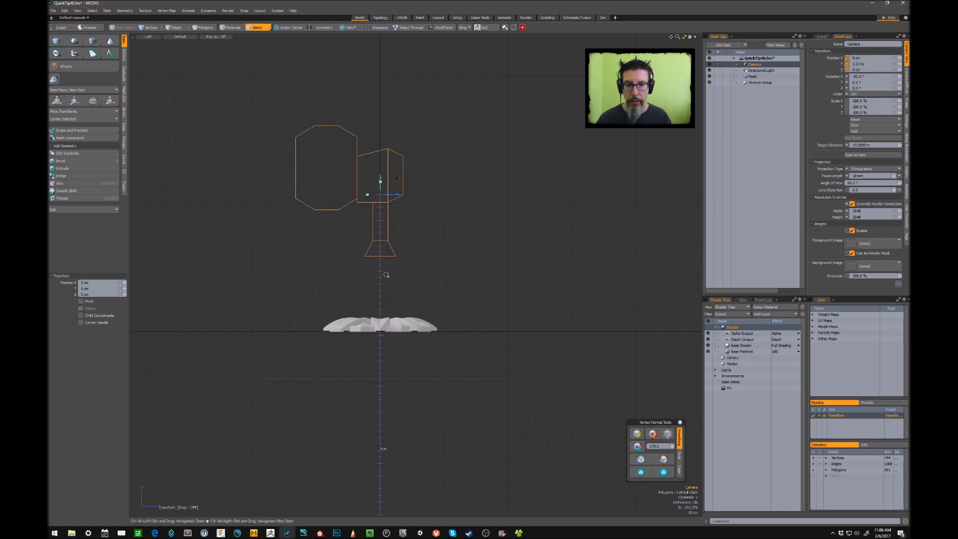
# - Drag the camera down to just above the flower, Position Y reading 12.6 cm
pyautogui.keyDown('alt'); pyautogui.keyDown('shift'); pyautogui.moveTo(488, 258); pyautogui.dragTo(497, 255); pyautogui.keyUp('shift'); pyautogui.keyUp('alt')
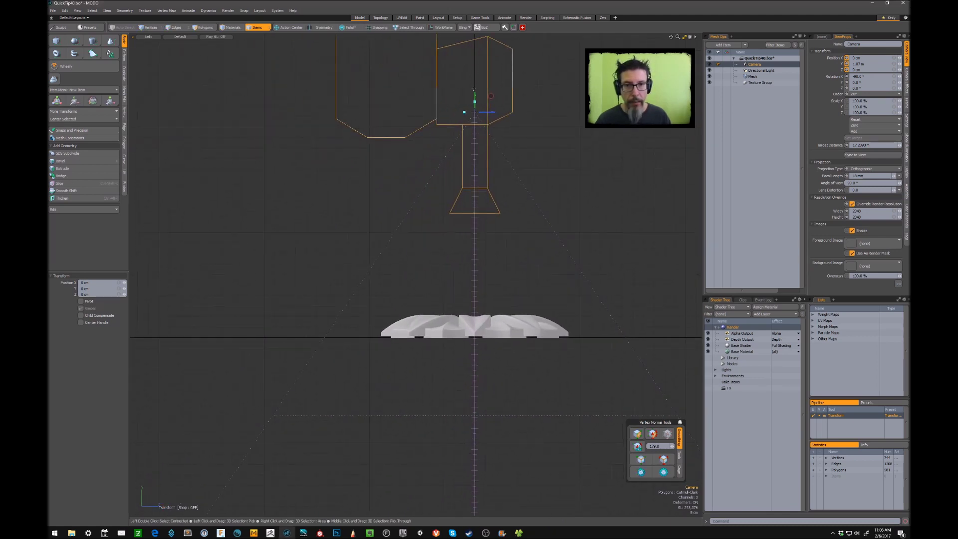
pyautogui.moveTo(474, 95); pyautogui.dragTo(474, 293)
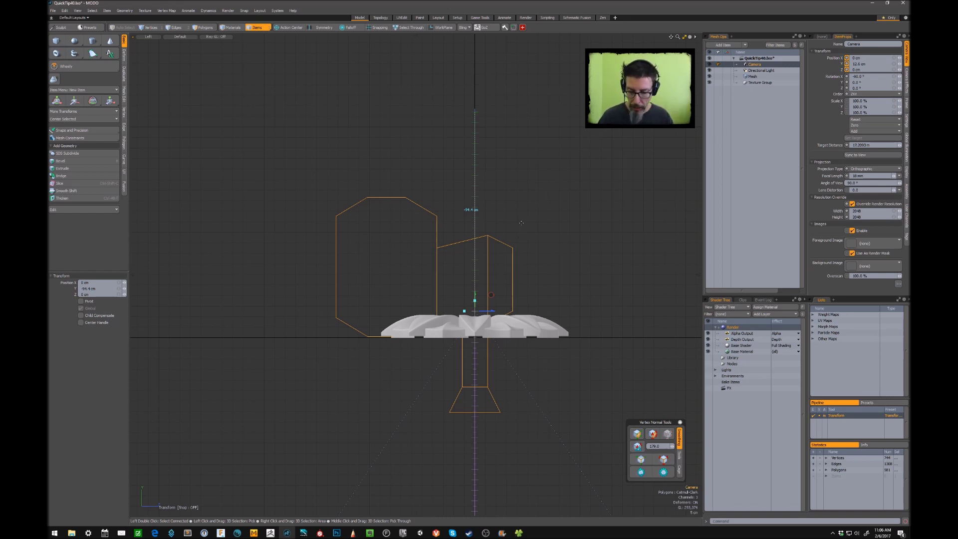
pyautogui.keyDown('alt'); pyautogui.keyDown('shift'); pyautogui.moveTo(577, 244); pyautogui.dragTo(515, 119); pyautogui.keyUp('shift'); pyautogui.keyUp('alt')
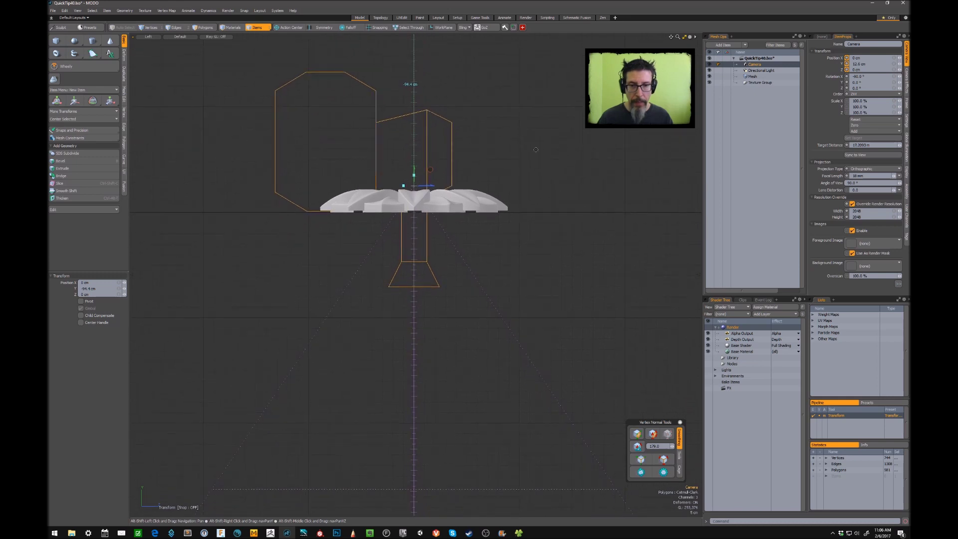
pyautogui.click(865, 65)
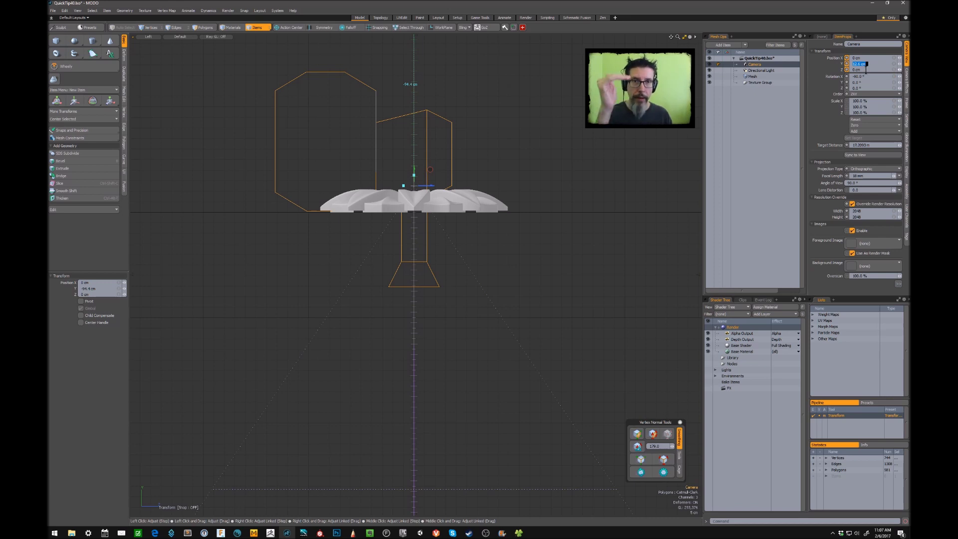
# - Copy the 12.6 cm camera height, enable Remap Pixel Values and set Maximum Depth to 12.6 cm
pyautogui.hotkey('ctrl', 'c')
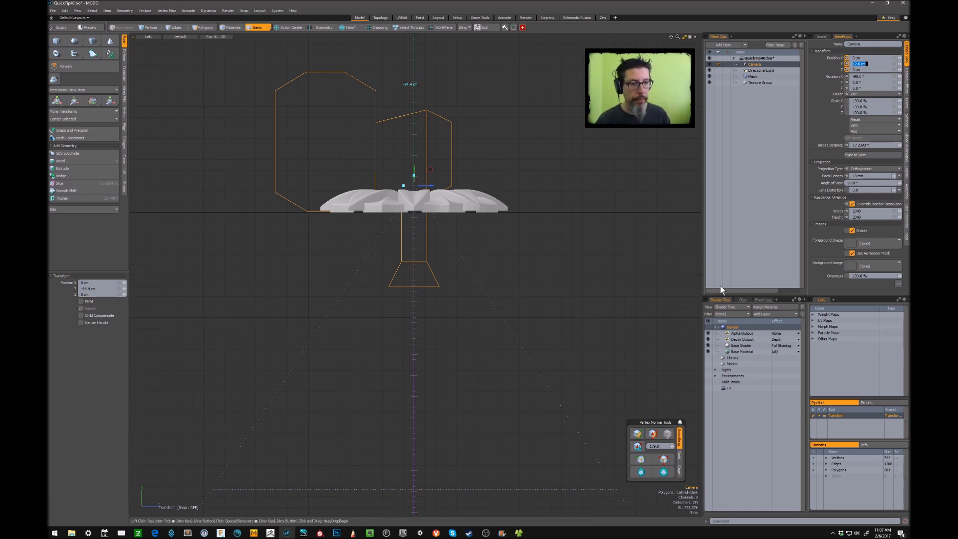
pyautogui.click(741, 337)
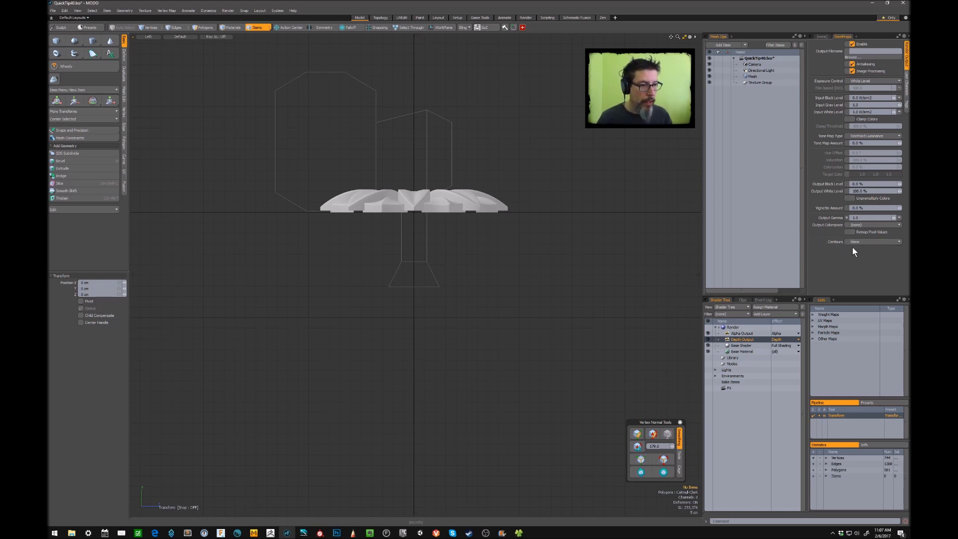
pyautogui.click(852, 232)
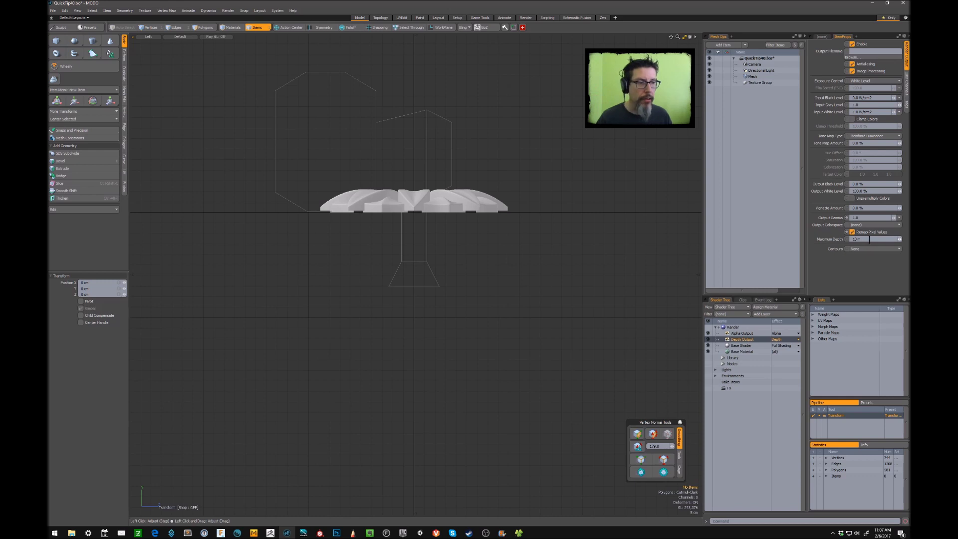
pyautogui.click(866, 239)
pyautogui.write('12.6 cm')
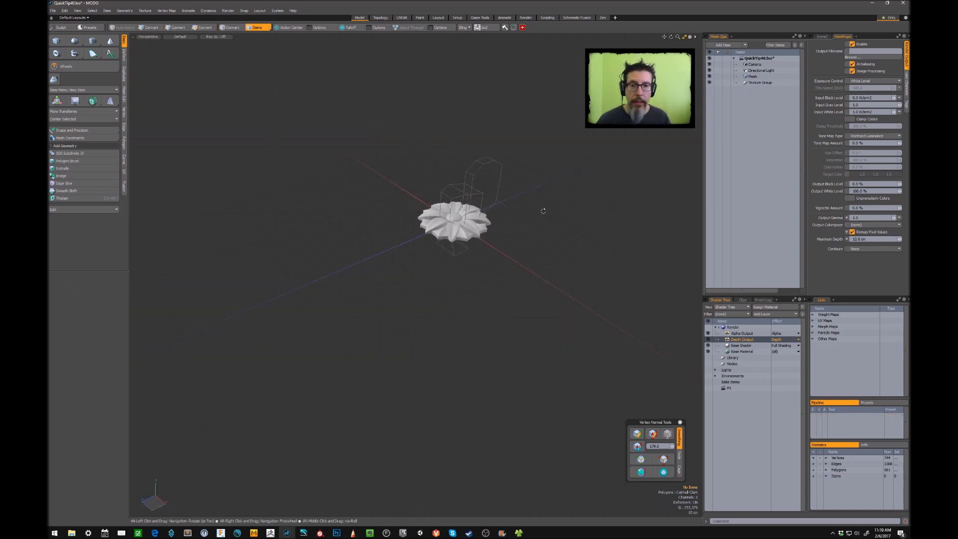
# - Render a depth test of the flower with F9, review it and close the render window
pyautogui.keyDown('alt'); pyautogui.moveTo(543, 210); pyautogui.dragTo(534, 231); pyautogui.keyUp('alt')
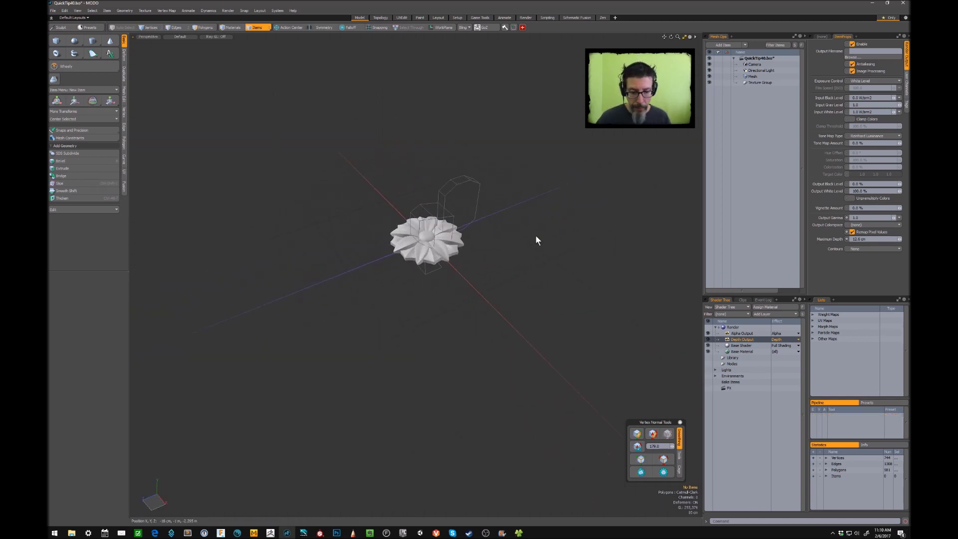
pyautogui.press('F9')
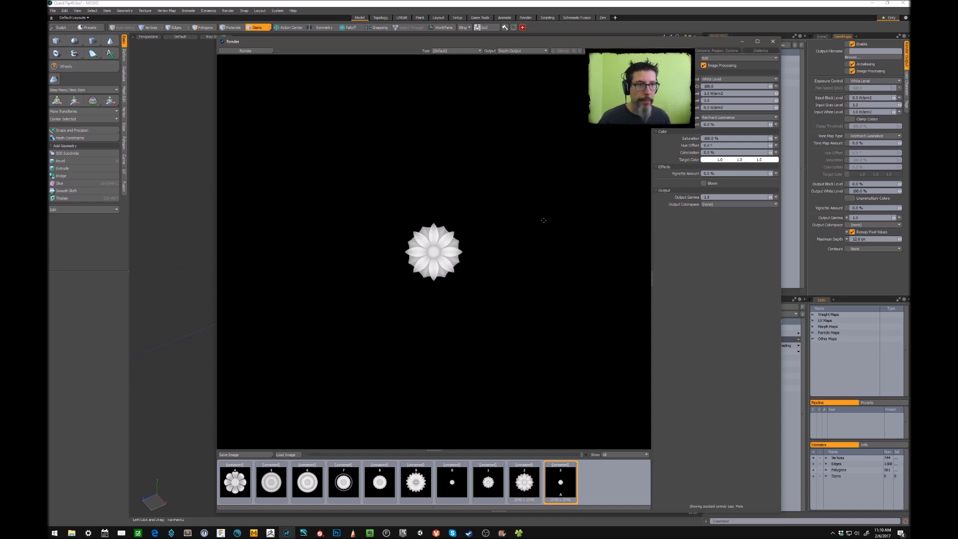
pyautogui.click(774, 44)
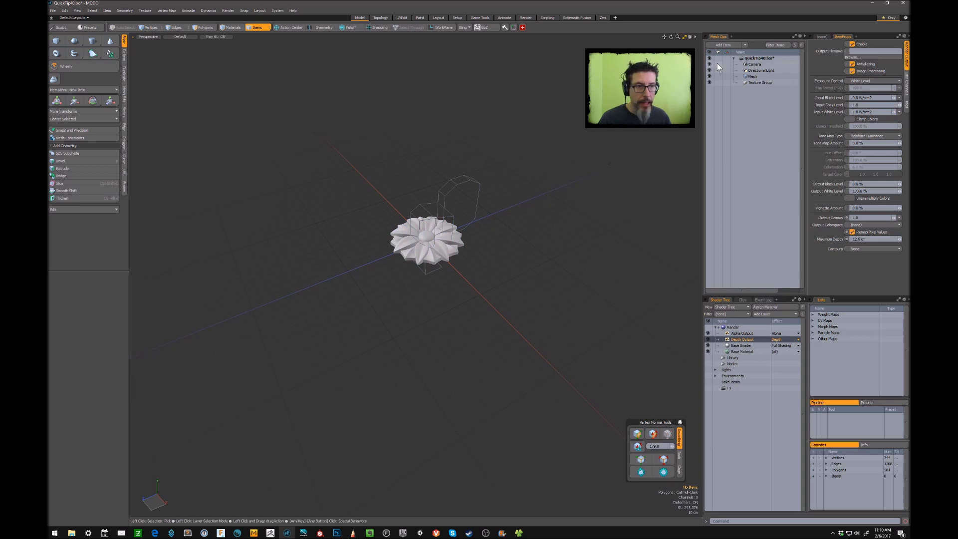
pyautogui.click(755, 64)
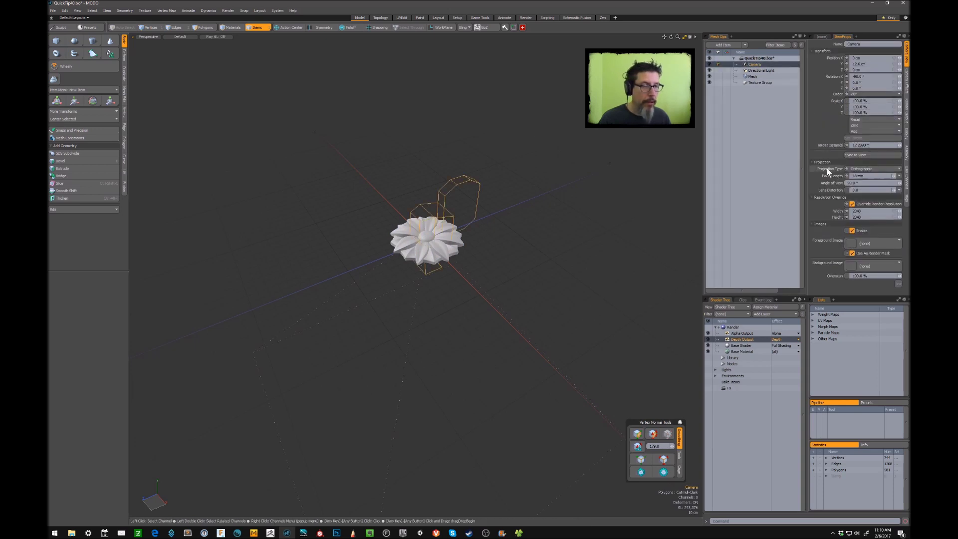
# - Set the camera's Angle of View to 30° and re-render the depth output
pyautogui.click(874, 183)
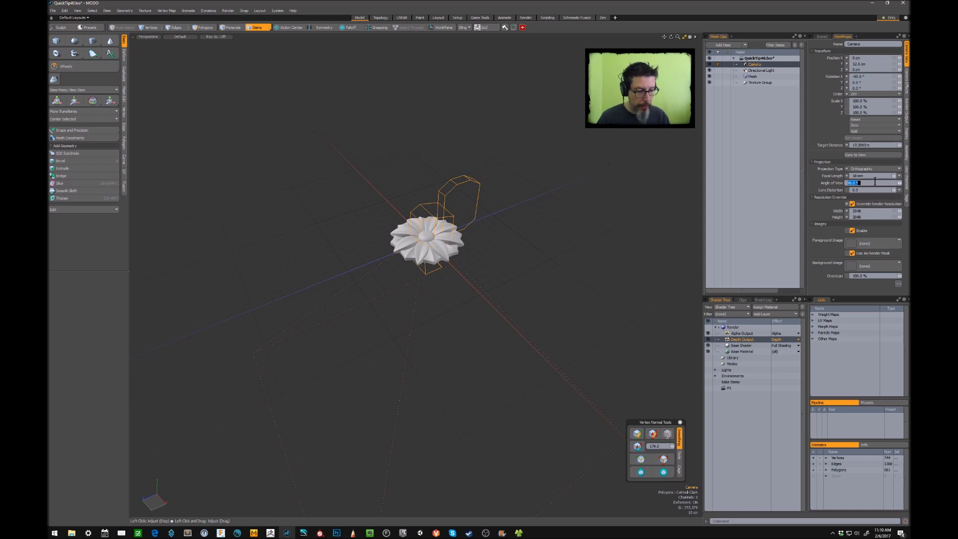
pyautogui.write('30')
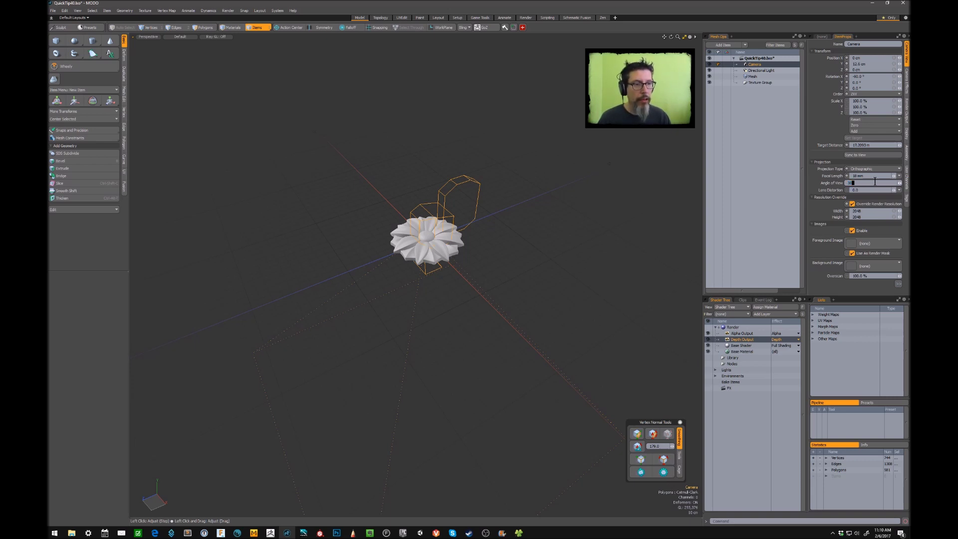
pyautogui.press('Return')
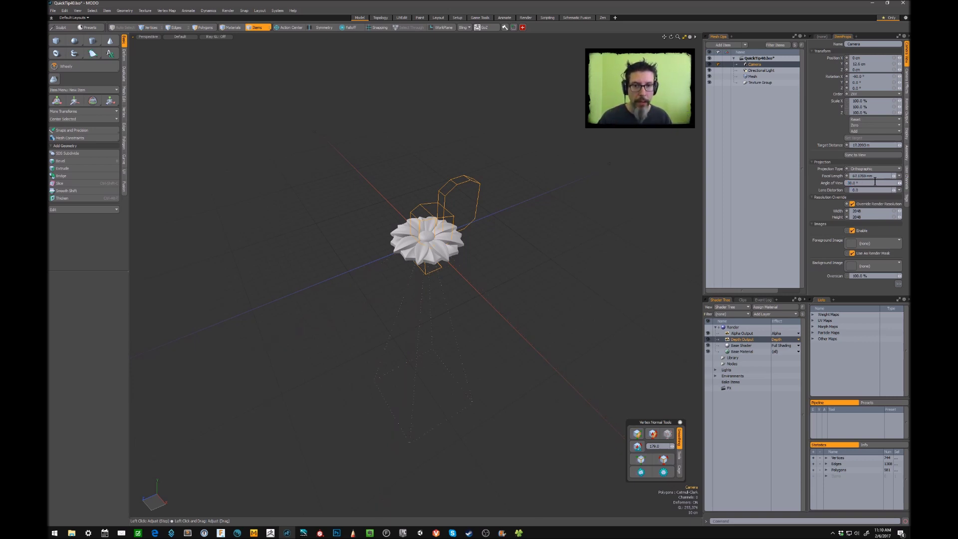
pyautogui.click(600, 250)
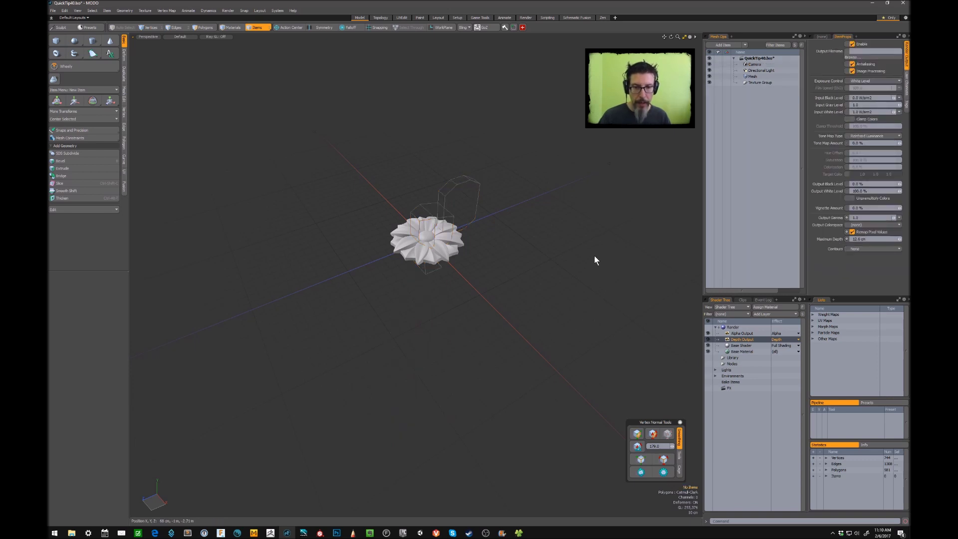
pyautogui.press('F9')
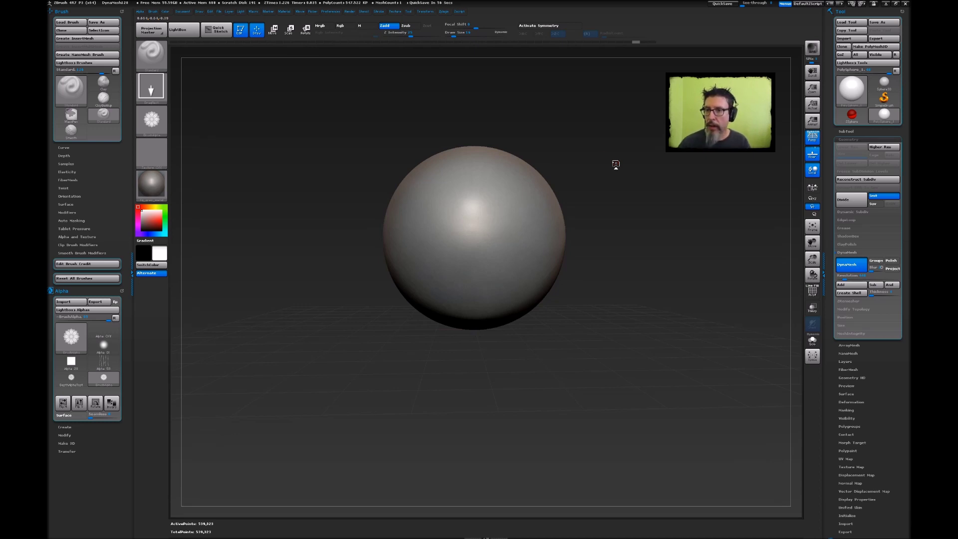
# - Stamp a large central flower, then a radial-symmetry ring of smaller flowers around it
pyautogui.moveTo(145, 124)
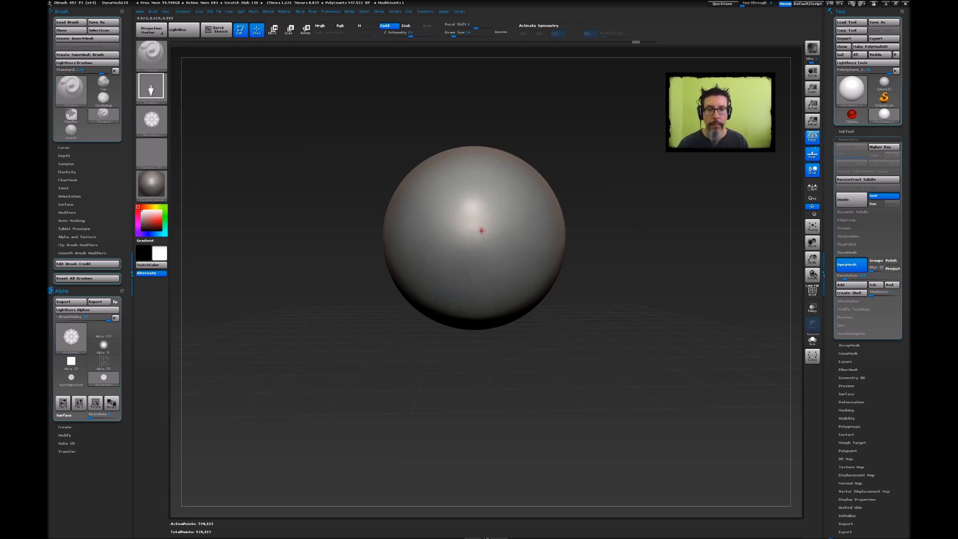
pyautogui.moveTo(476, 230)
pyautogui.mouseDown()
pyautogui.moveTo(643, 234)
pyautogui.moveTo(616, 225)
pyautogui.moveTo(626, 222)
pyautogui.moveTo(600, 163)
pyautogui.mouseUp()
pyautogui.click(549, 25)
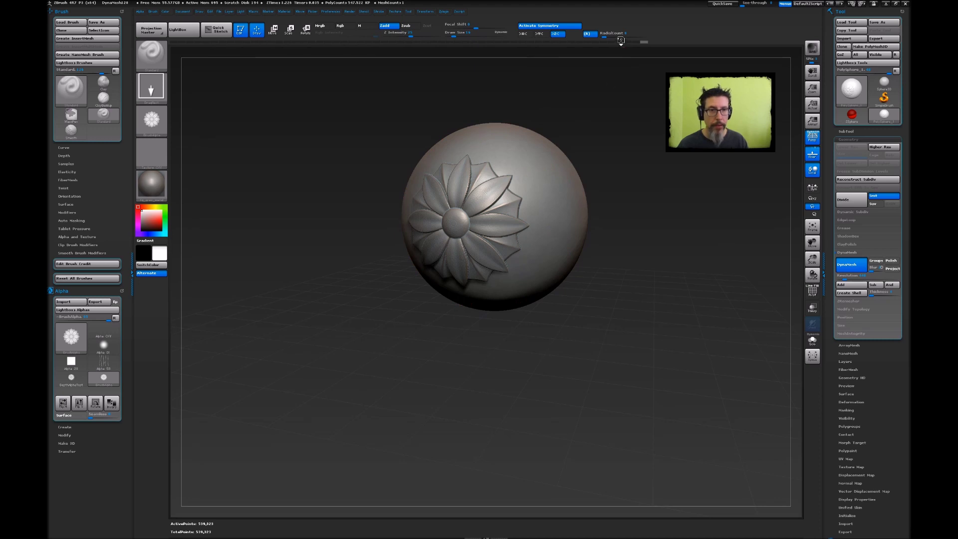
pyautogui.moveTo(543, 175)
pyautogui.mouseDown()
pyautogui.moveTo(523, 154)
pyautogui.moveTo(521, 171)
pyautogui.mouseUp()
pyautogui.moveTo(614, 227)
pyautogui.mouseDown()
pyautogui.moveTo(636, 237)
pyautogui.moveTo(620, 234)
pyautogui.mouseUp()
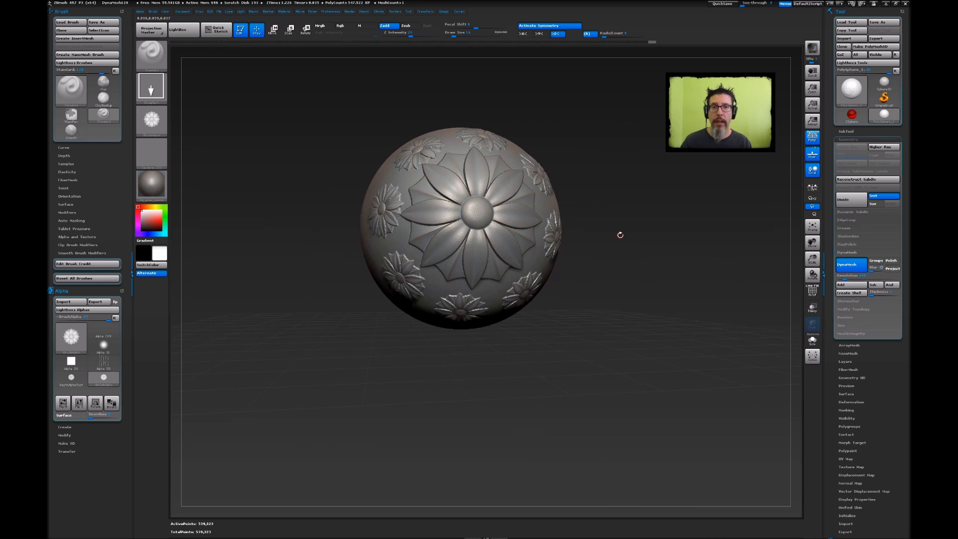